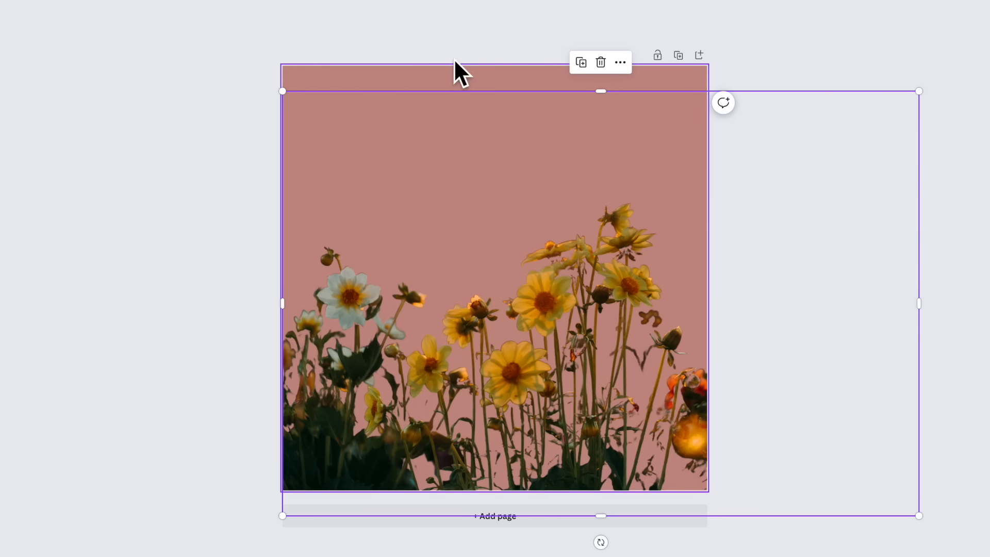
Step: Add a brush-stroke frame from the Frames collection to the page
left_click(369, 16)
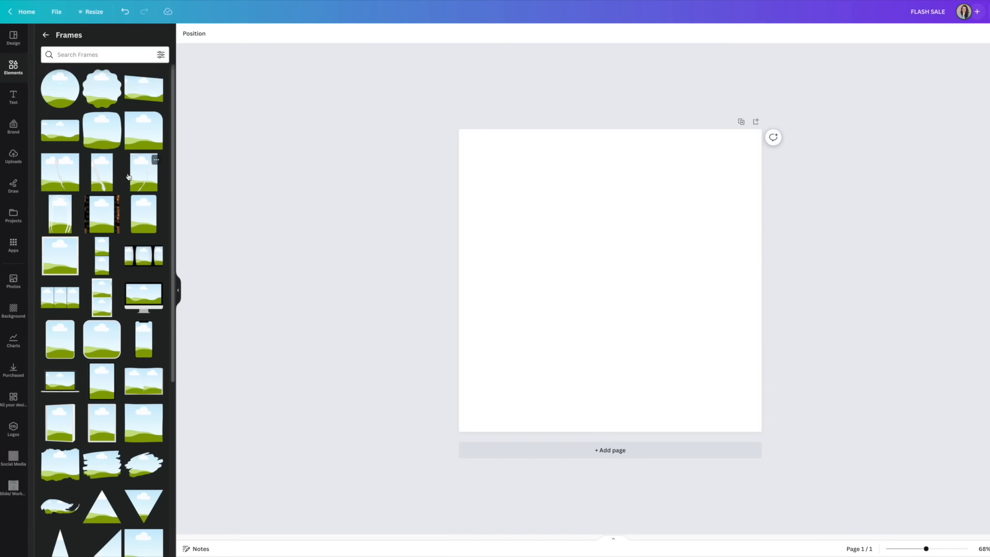
scroll(180, 246, "down", 3)
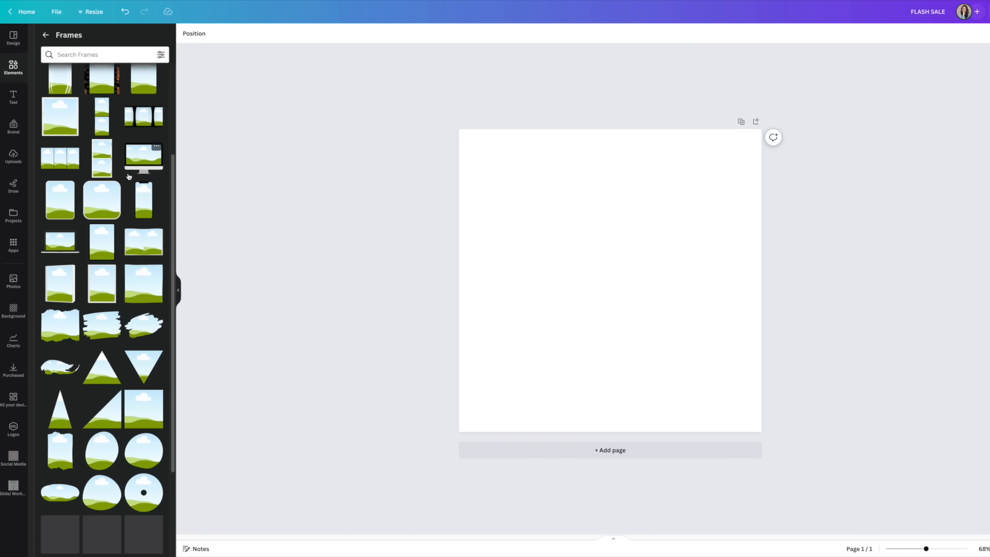
scroll(129, 176, "down", 1)
left_click(60, 270)
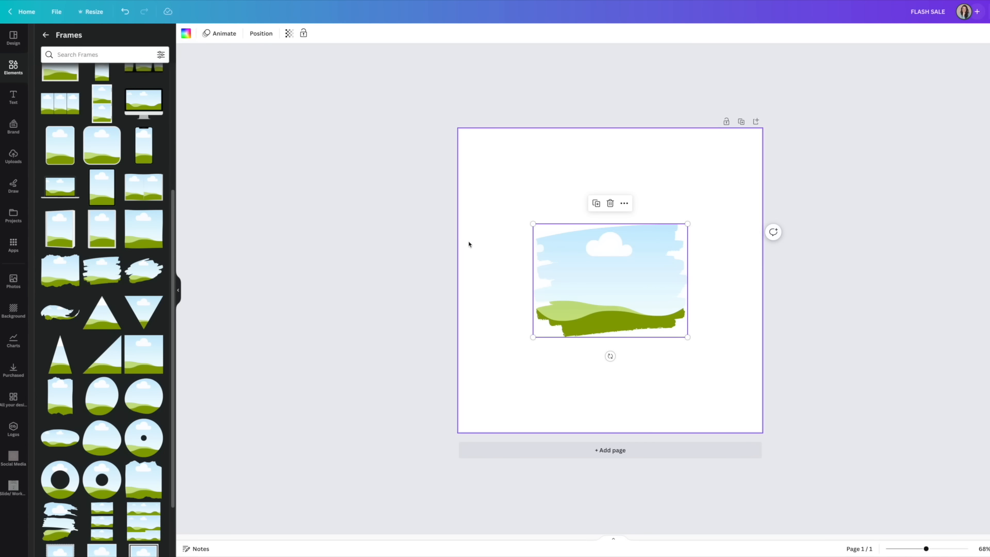
Step: Enlarge the brush-stroke frame and drop the sunset flower photo into it
left_click_drag(533, 224, 497, 199)
left_click_drag(566, 238, 575, 238)
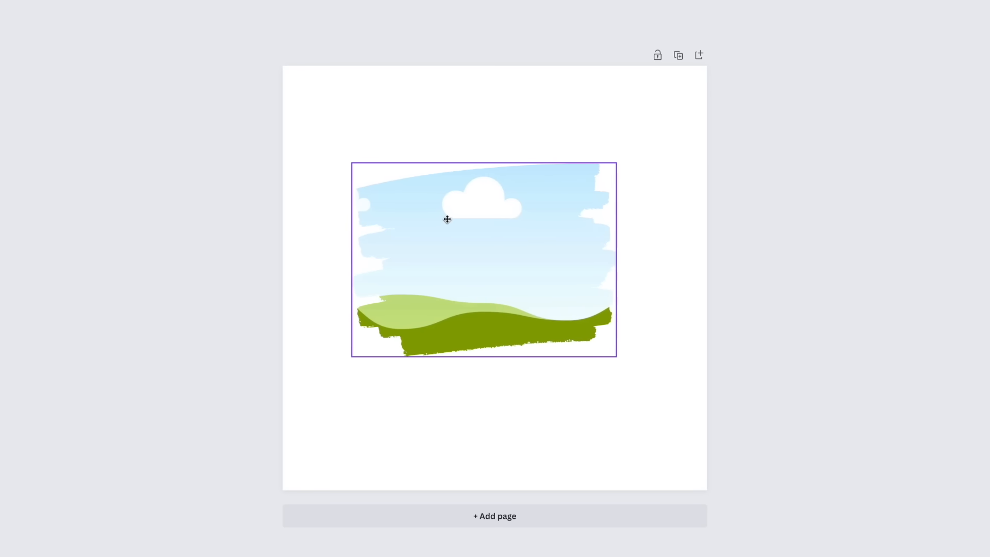
left_click_drag(447, 219, 453, 217)
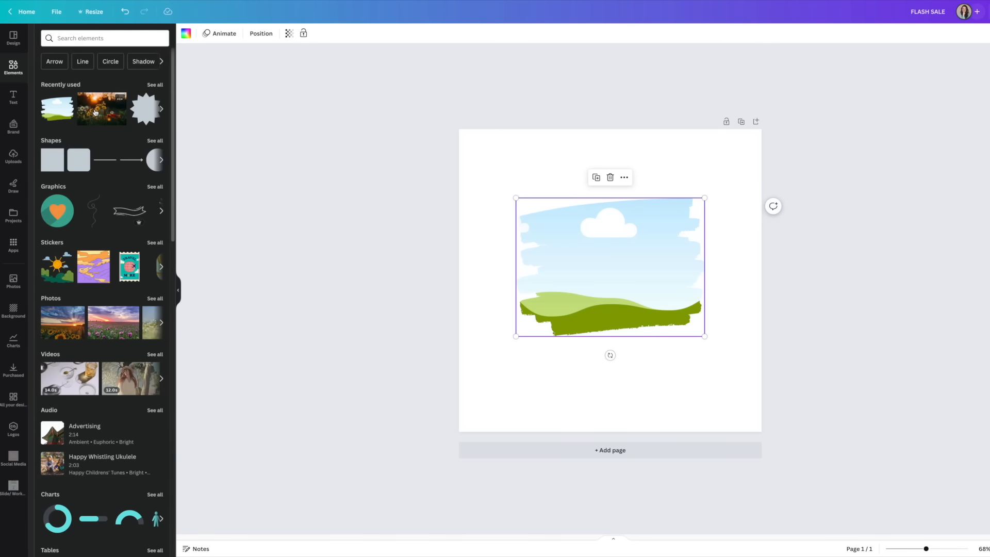
mouse_move(95, 112)
left_mouse_down()
mouse_move(332, 178)
mouse_move(425, 218)
mouse_move(554, 249)
mouse_move(574, 242)
left_mouse_up()
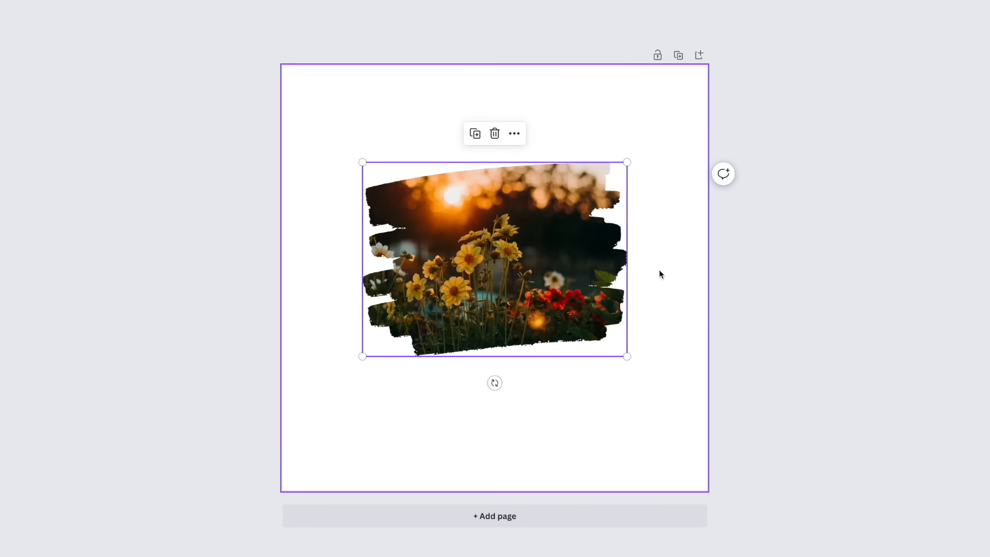
left_click(727, 274)
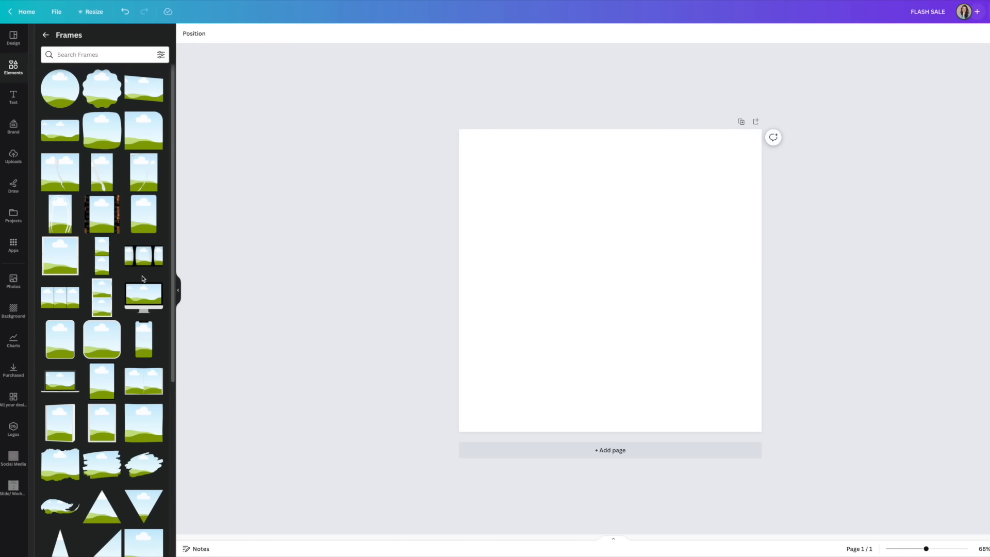
Step: Add a desktop-monitor frame and fill it with the sunset flower photo
scroll(142, 279, "down", 1)
left_click(140, 245)
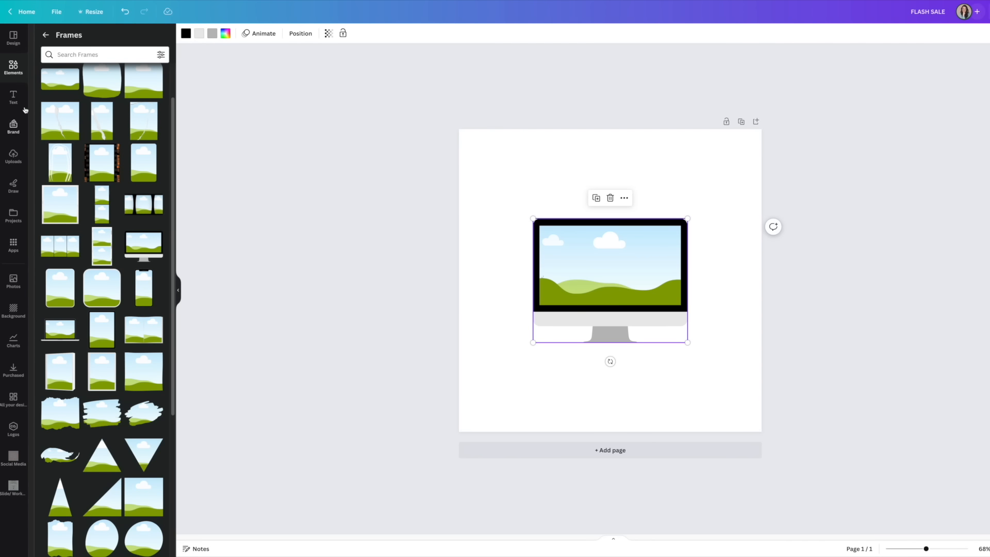
left_click(18, 72)
left_click_drag(139, 111, 610, 265)
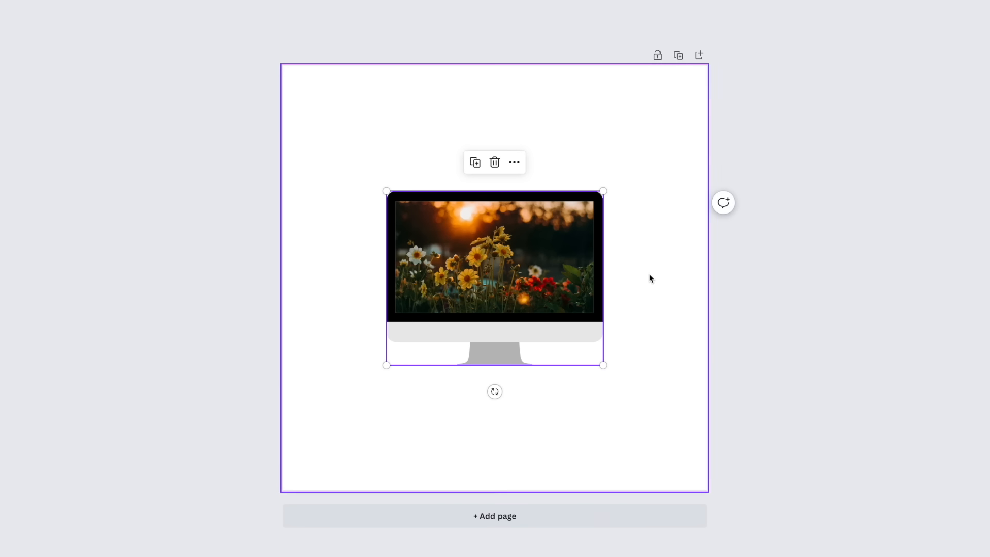
left_click(650, 279)
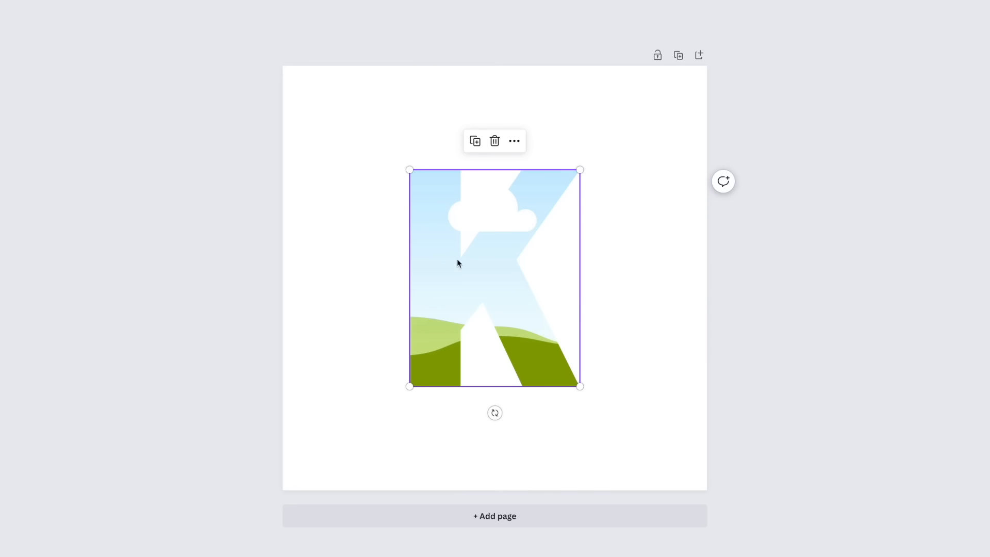
Step: Drop the sunset flower photo into the letter K frame
left_click(635, 258)
left_click_drag(164, 132, 448, 239)
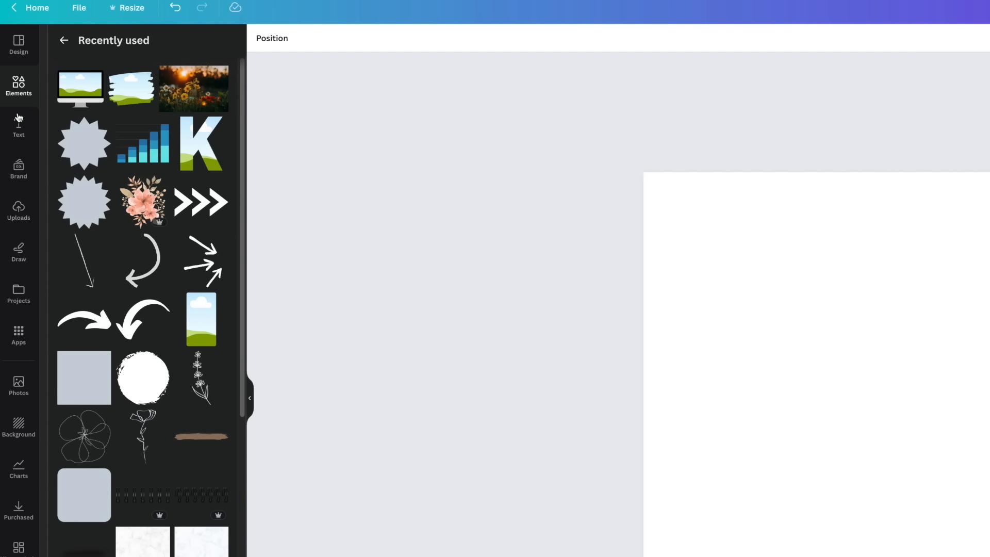
Step: Add a new text box to the page and enlarge it
left_click(19, 129)
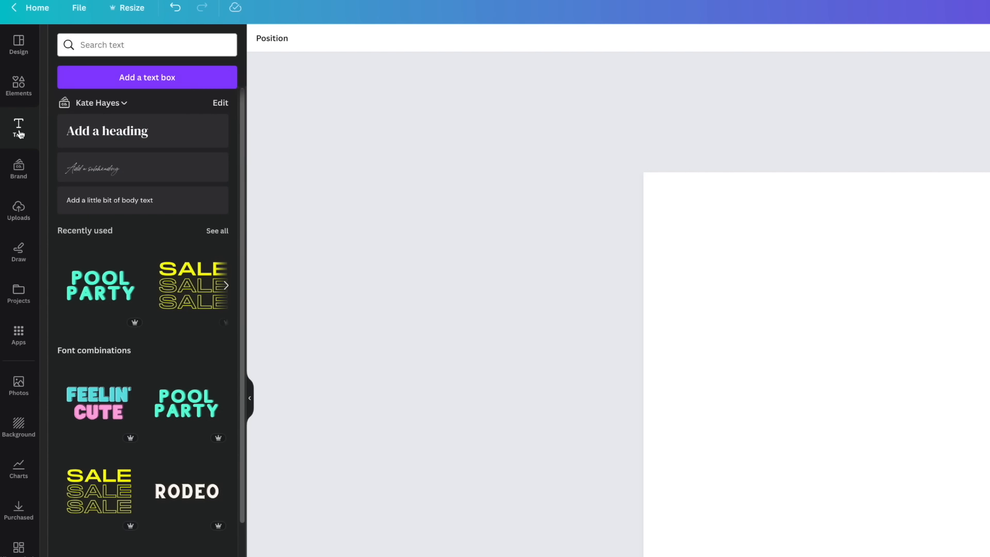
left_click(144, 82)
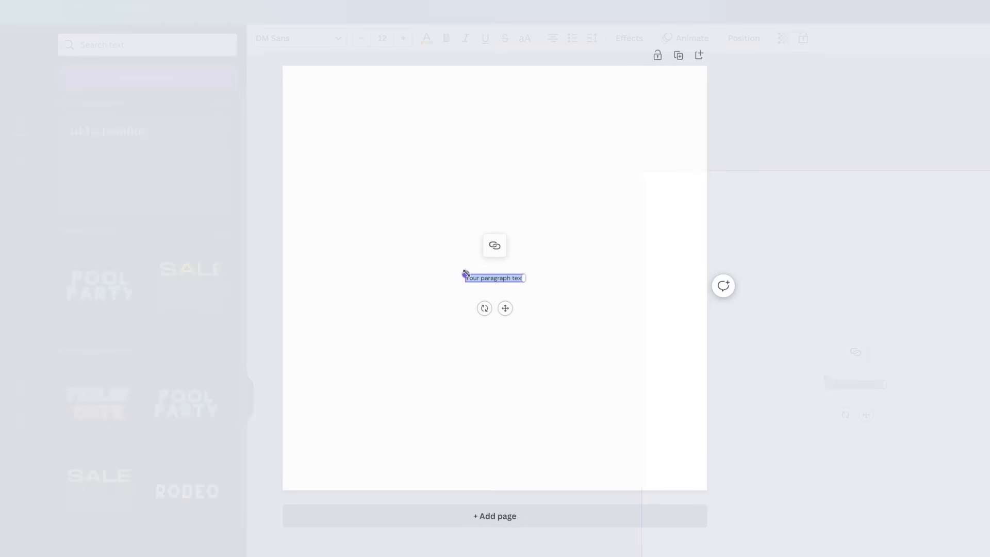
left_click_drag(826, 380, 698, 337)
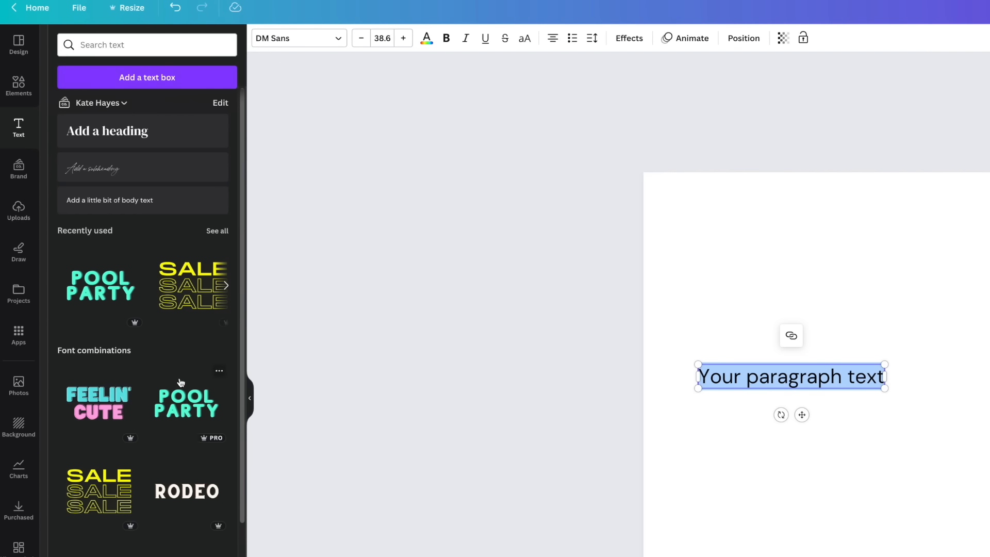
Step: Add the Sparkle font combination to the page and delete it again
scroll(180, 384, "down", 5)
scroll(175, 374, "down", 2)
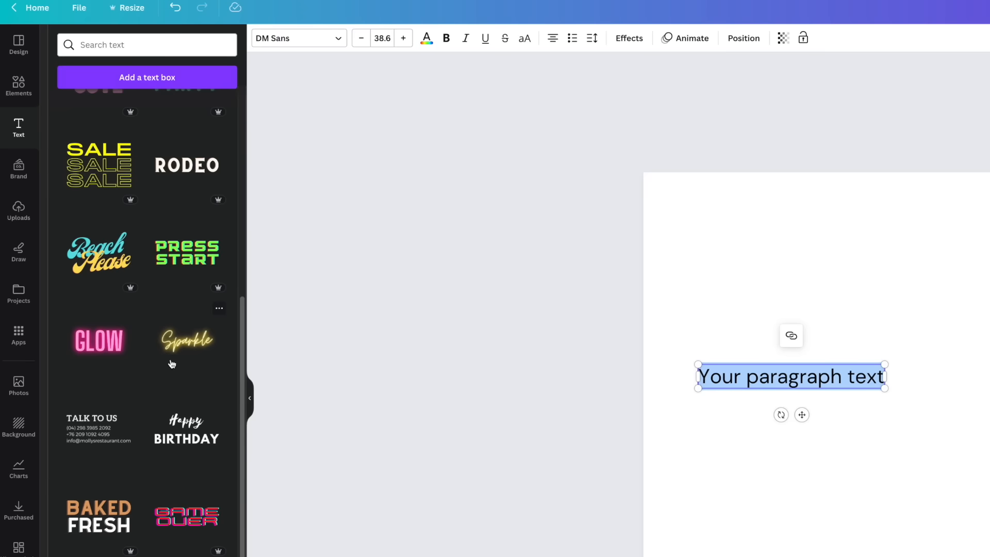
left_click(185, 349)
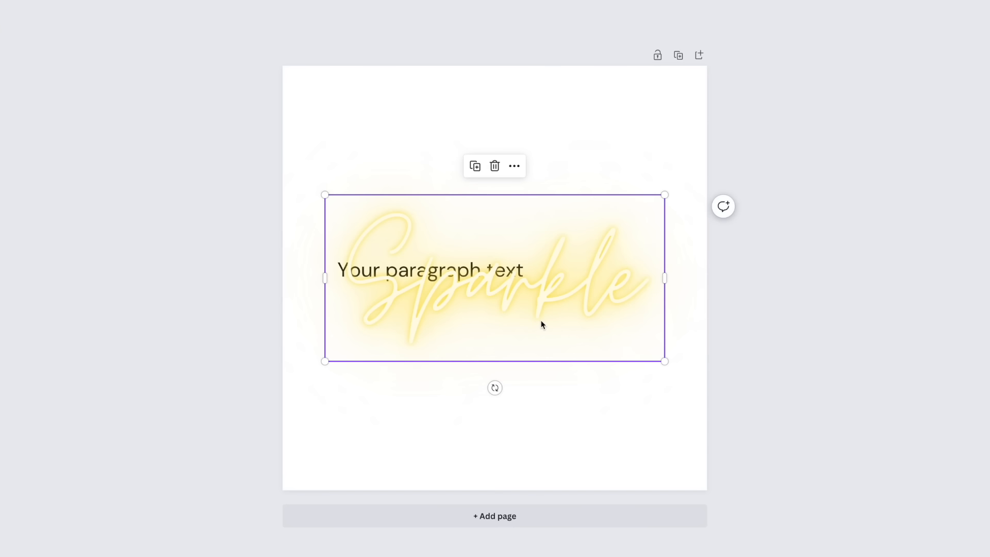
key("Delete")
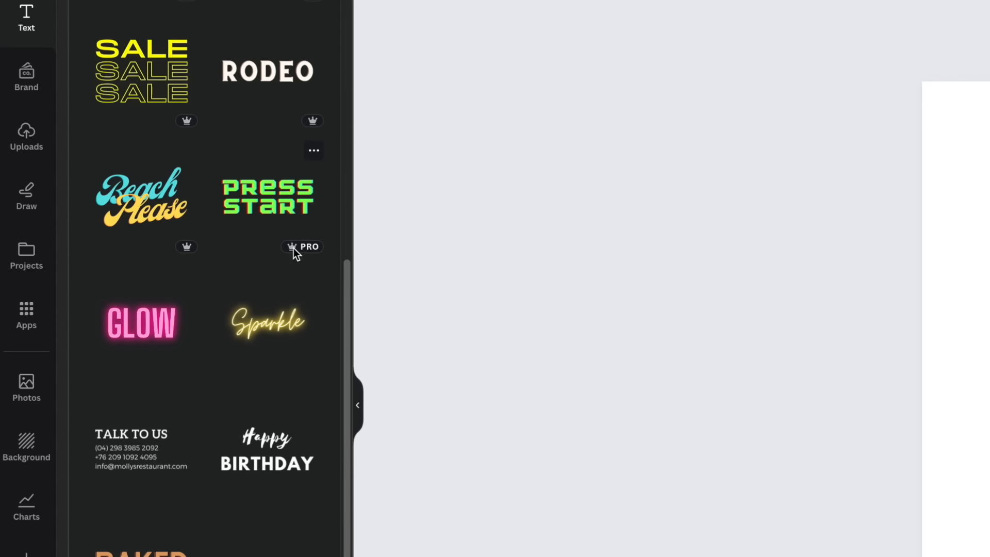
mouse_move(297, 247)
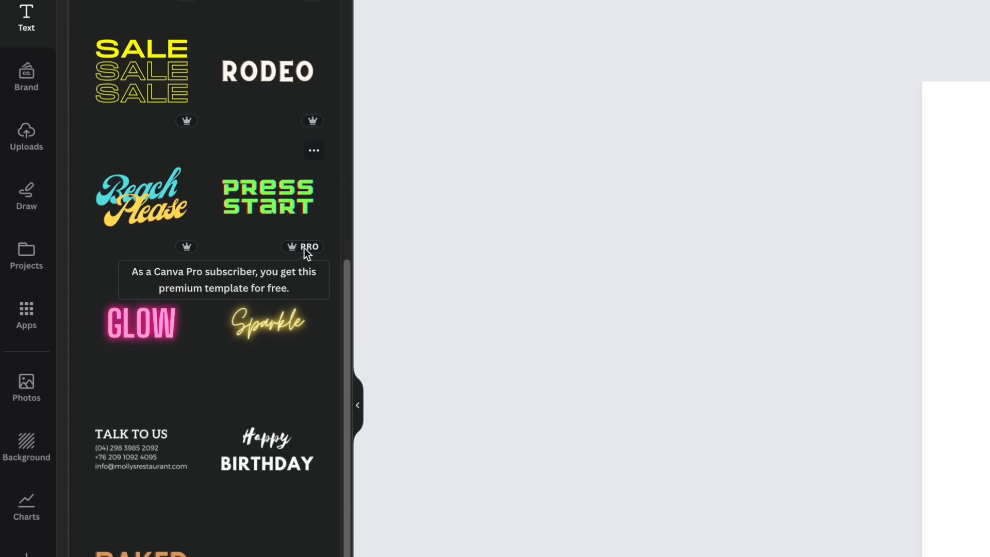
mouse_move(172, 248)
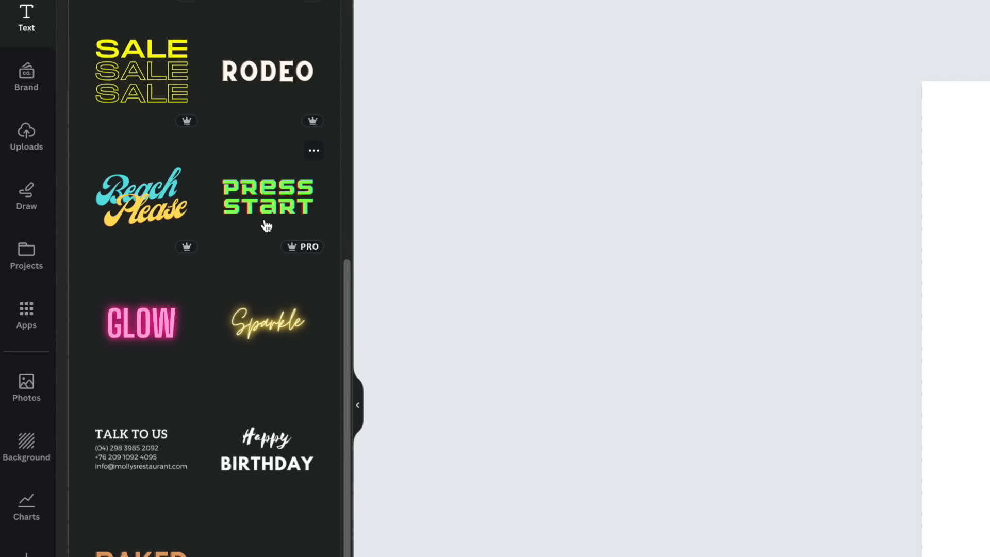
scroll(286, 228, "up", 9)
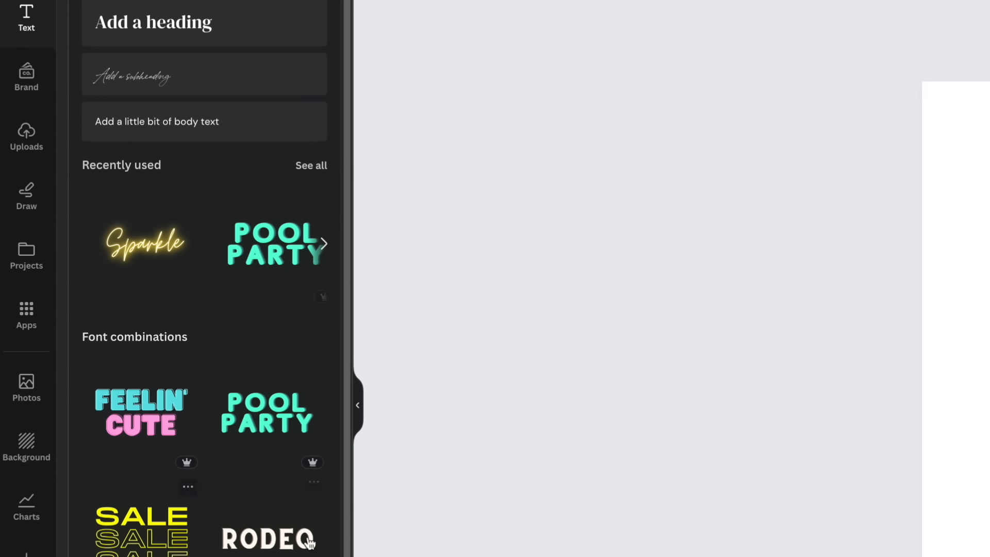
mouse_move(313, 469)
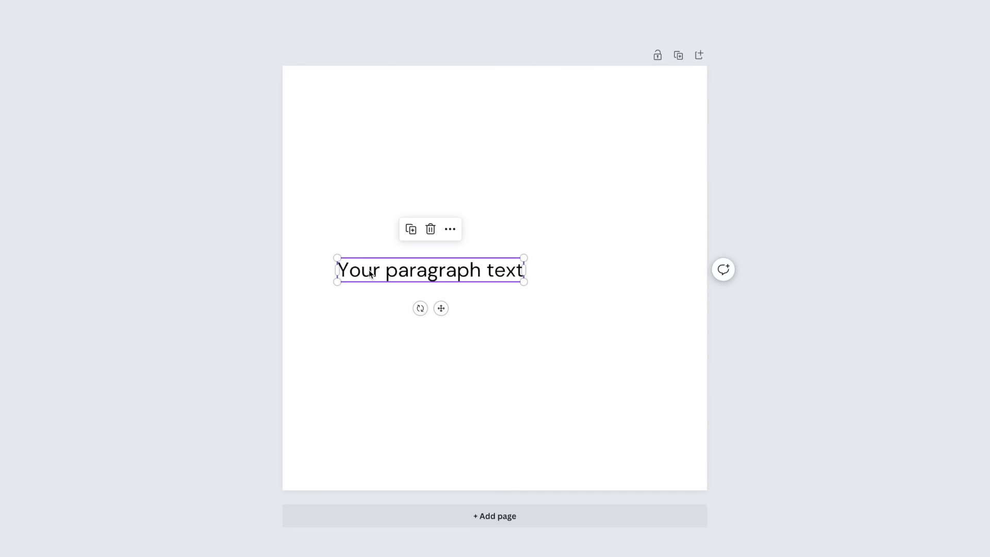
Step: Replace the paragraph text with "Have a great day"
double_click(432, 273)
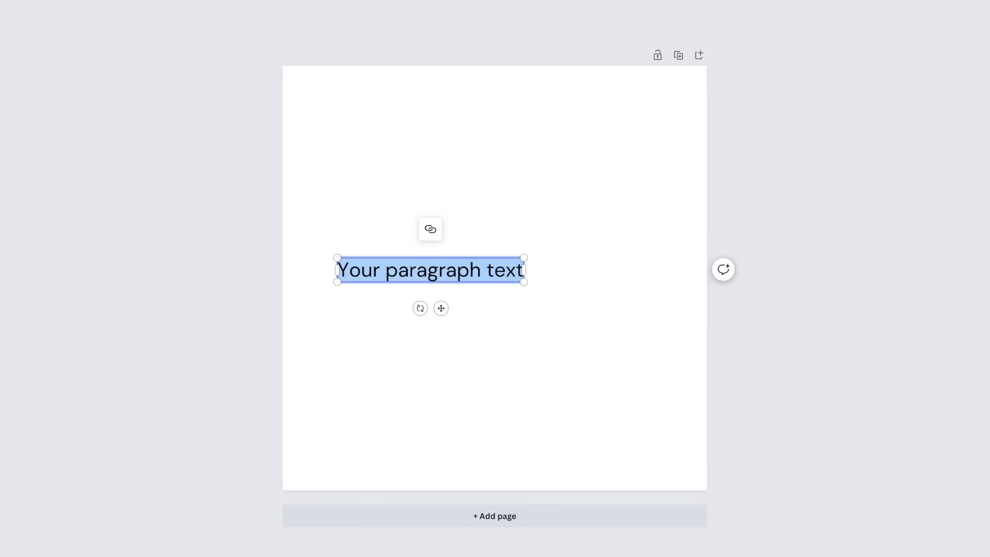
type("Have a great")
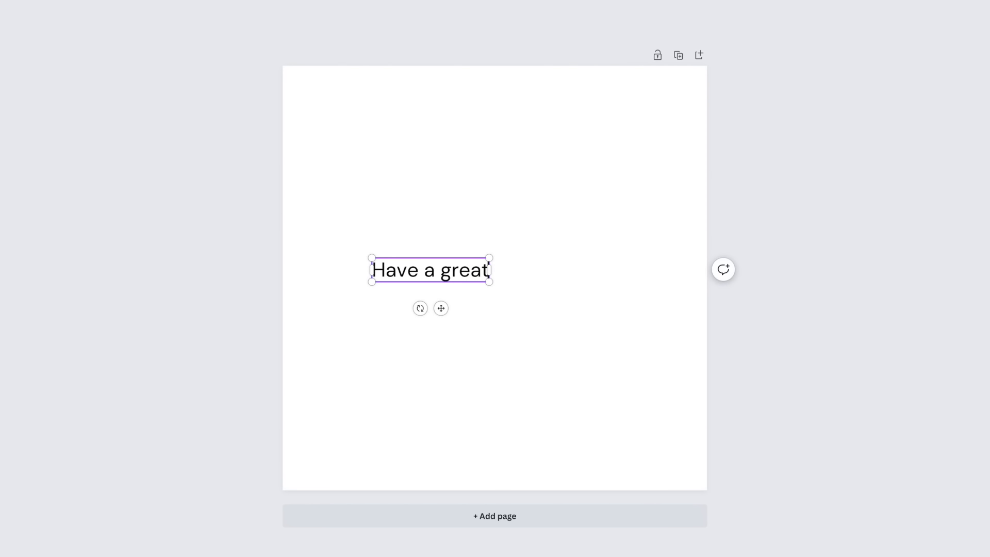
type(" day")
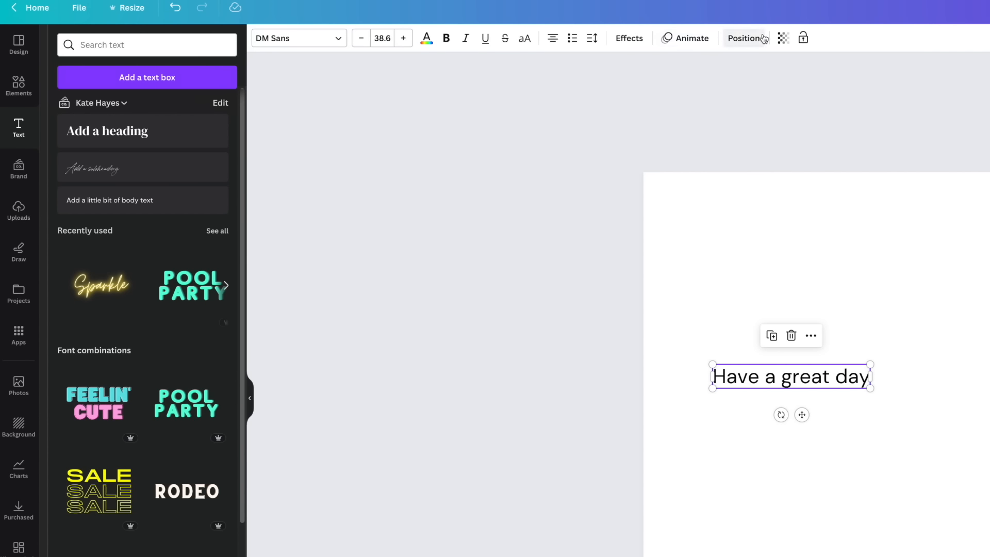
Step: Change the text's font to Archivo Black
left_click(308, 45)
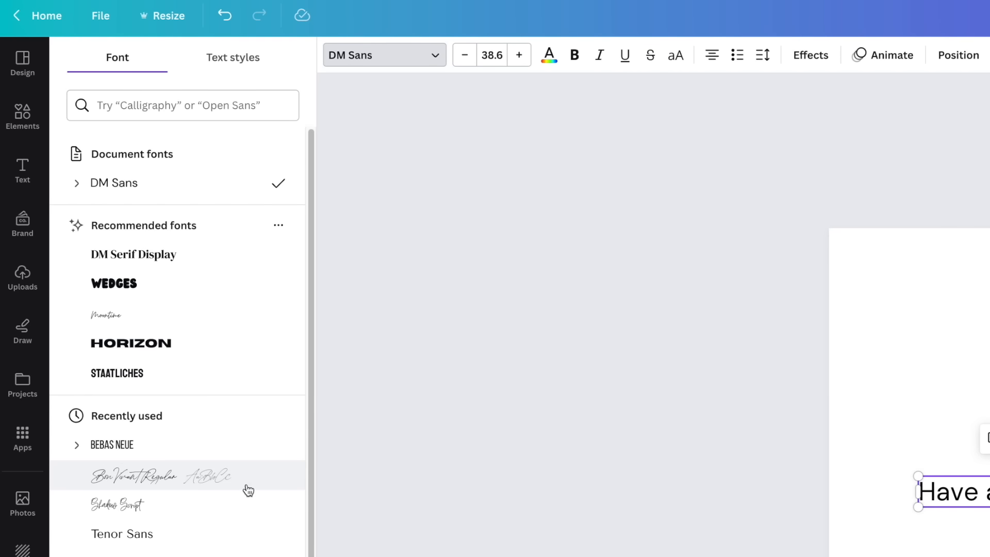
scroll(248, 490, "down", 10)
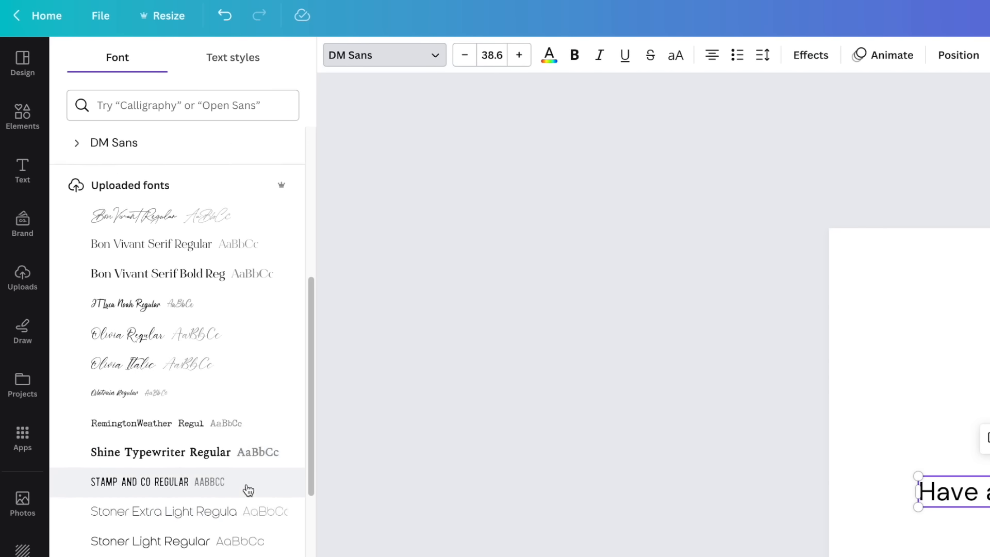
scroll(248, 490, "down", 6)
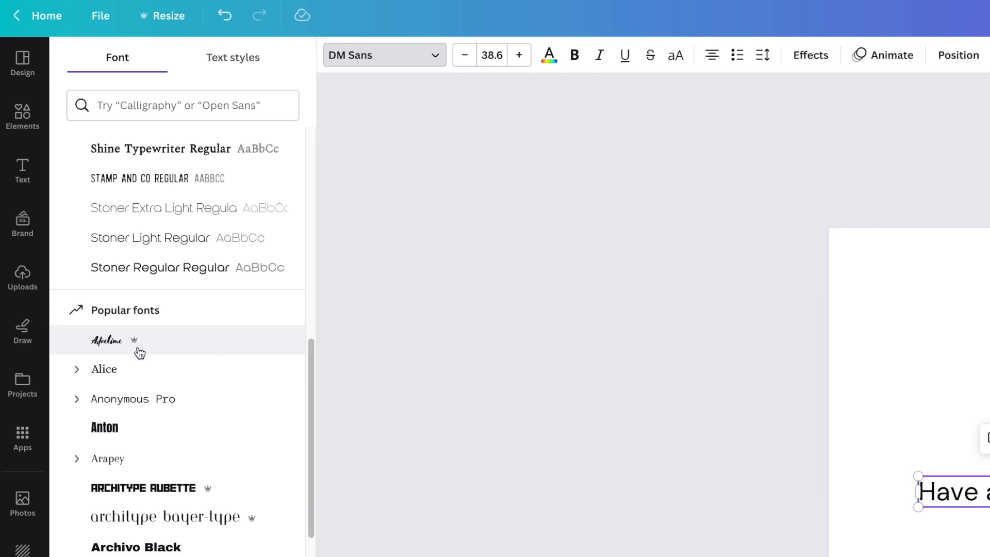
left_click(136, 546)
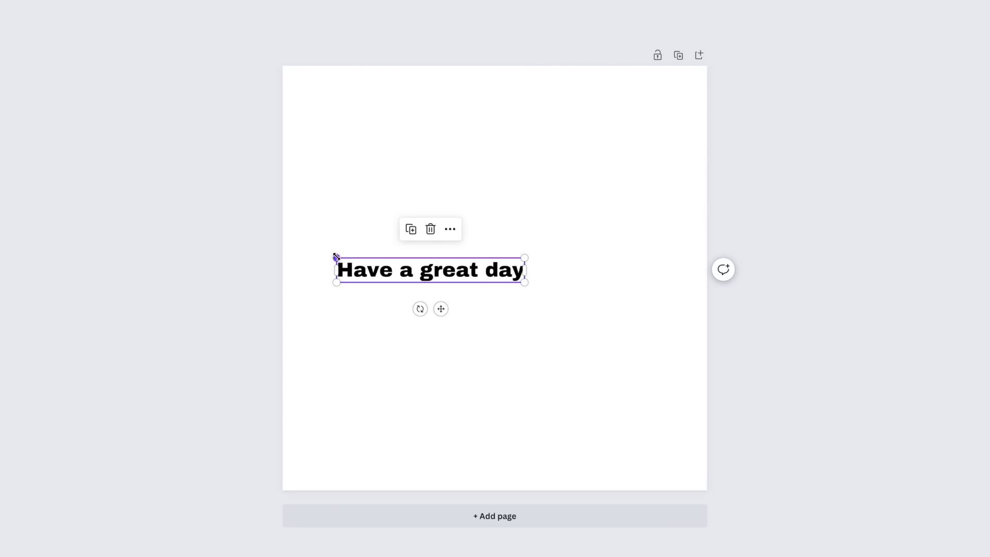
Step: Set the text's font size to 38.5
left_click_drag(336, 256, 355, 234)
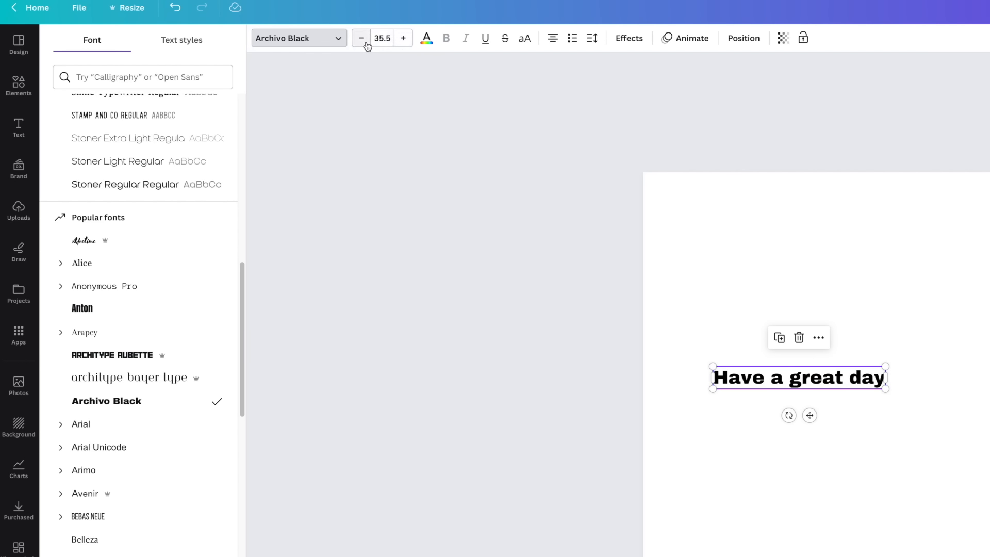
left_click(402, 43)
left_click(402, 43)
left_click(403, 44)
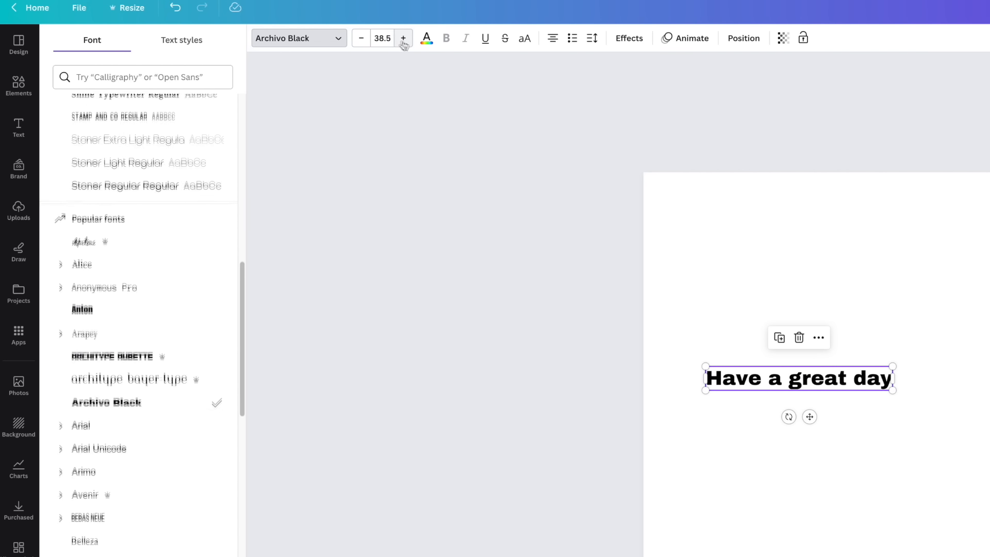
Step: Create a custom dark red text colour #4B0C0C with the colour picker
left_click(426, 41)
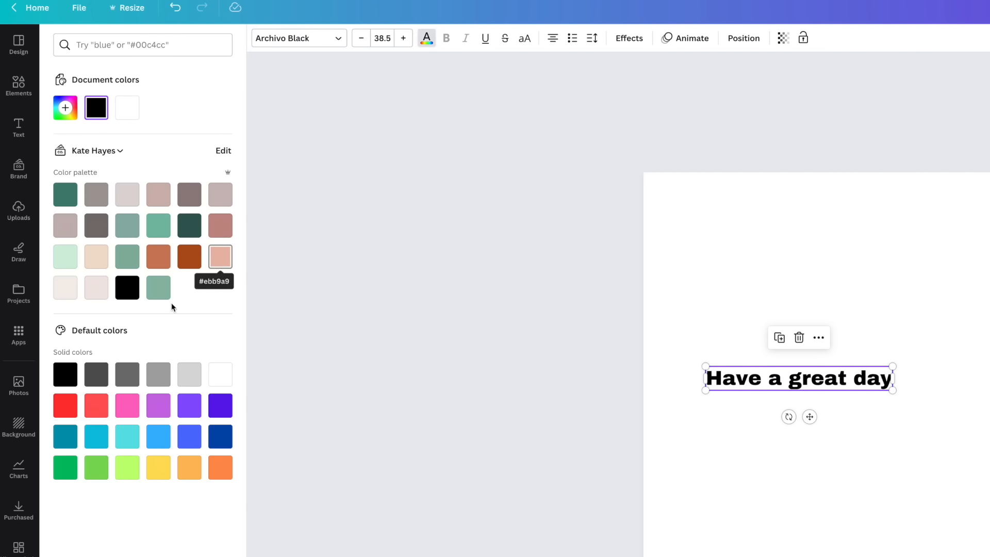
left_click(64, 107)
left_click(131, 163)
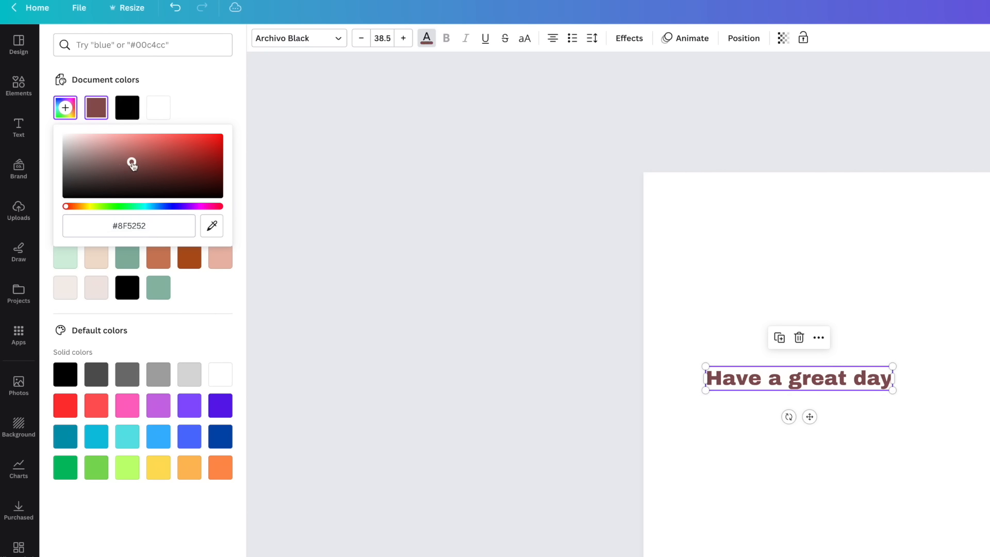
left_click(190, 161)
left_click(198, 181)
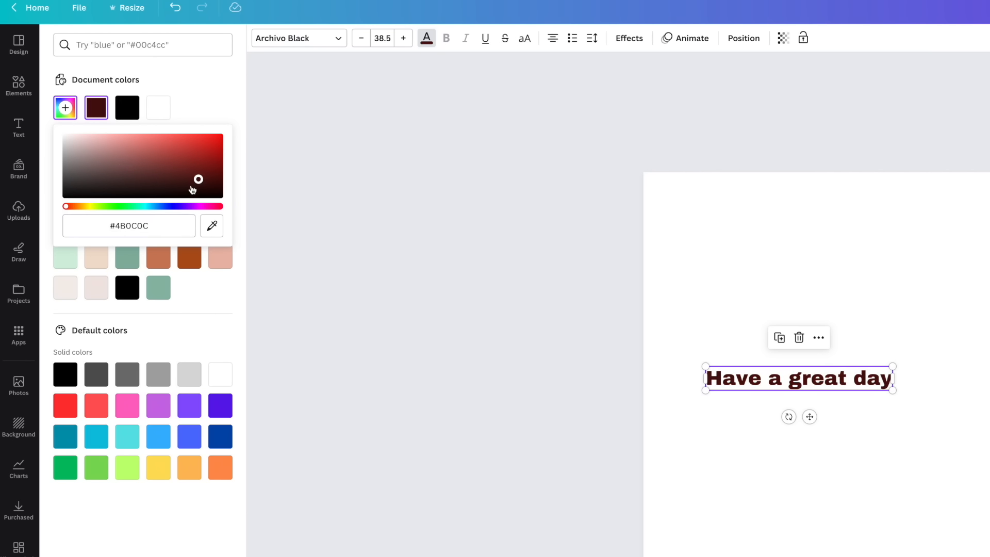
left_click(156, 225)
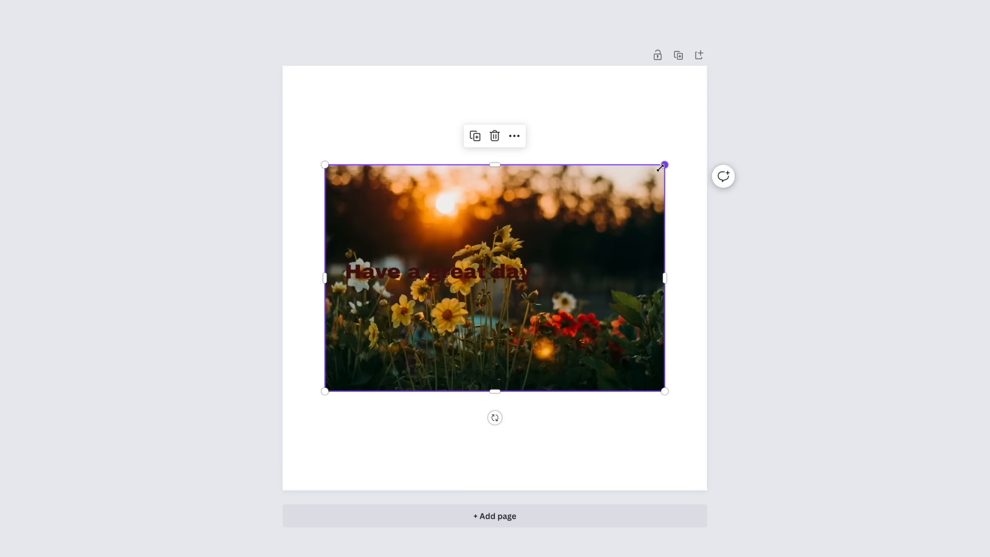
Step: Move the heading higher and place the sunset flower photo below it on the page
left_click_drag(662, 163, 583, 216)
left_click_drag(491, 243, 526, 318)
left_click_drag(441, 272, 498, 175)
left_click_drag(517, 316, 525, 305)
left_click(424, 185)
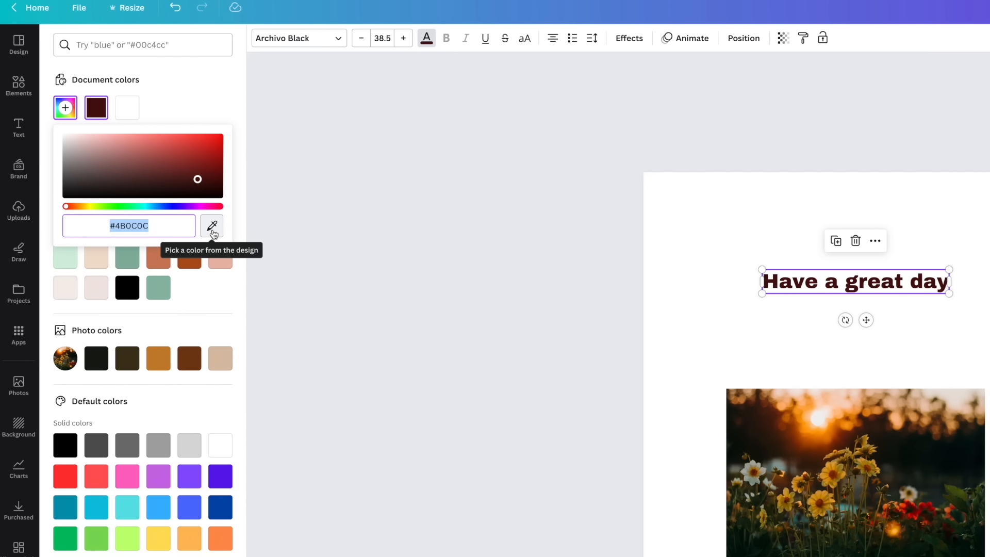
Step: Recolour the heading with colours taken from the photo, finishing with the dark brown photo colour
left_click(213, 231)
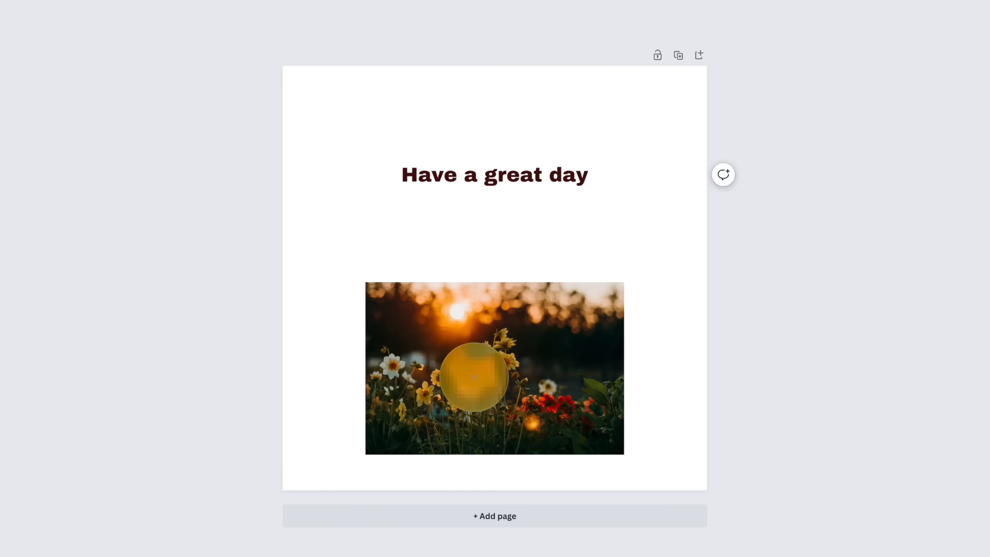
left_click(474, 376)
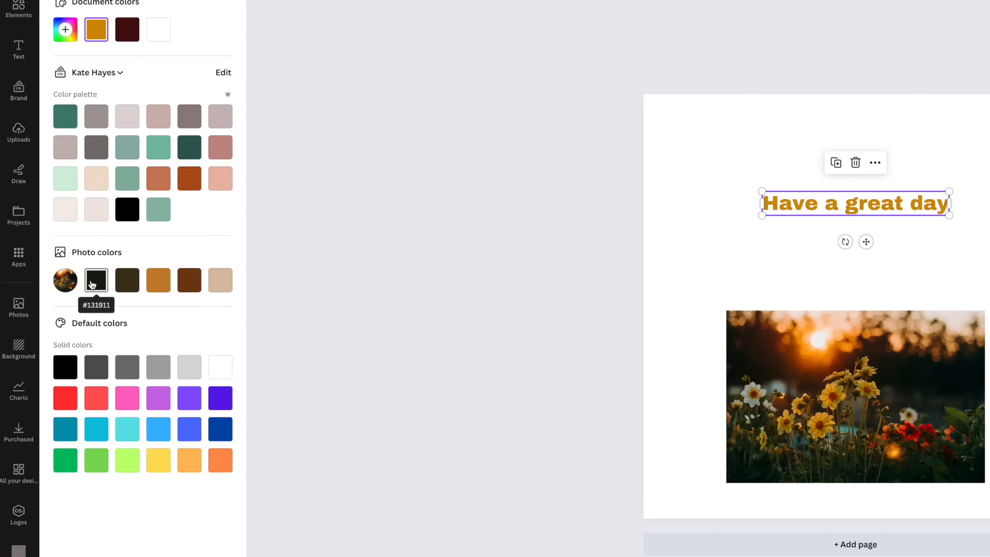
left_click(157, 286)
left_click(195, 285)
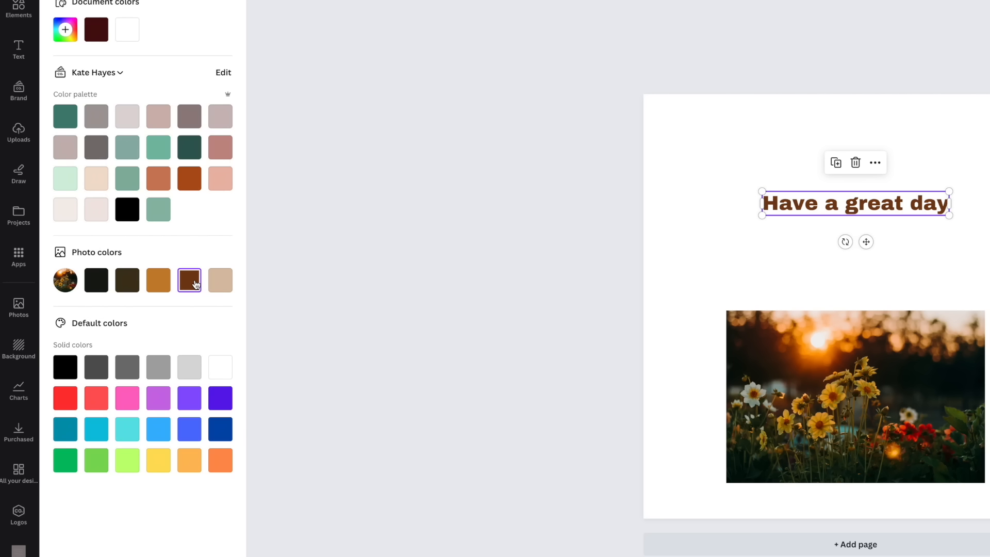
Step: Recolour the heading with other photo colours, settling on the orange-brown photo colour
left_click(222, 287)
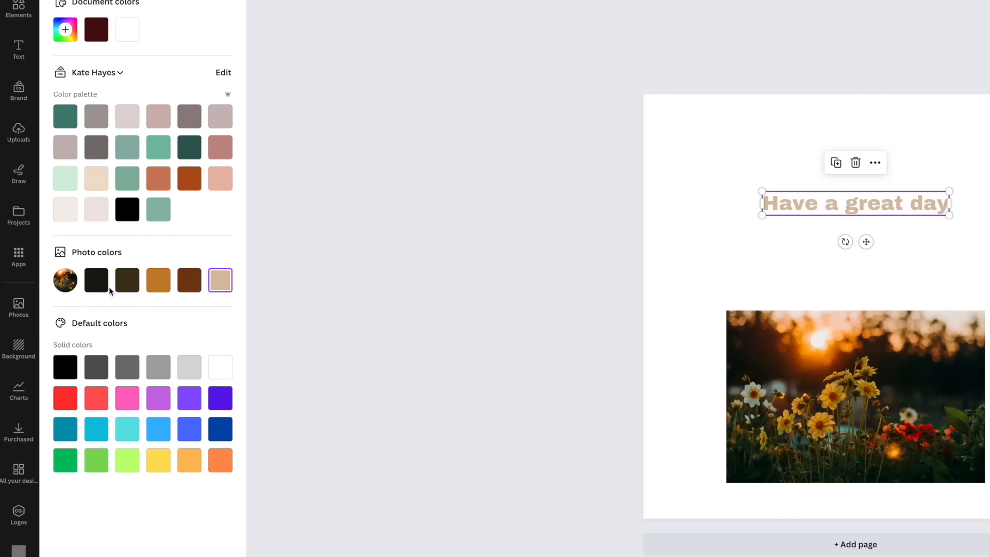
left_click(127, 287)
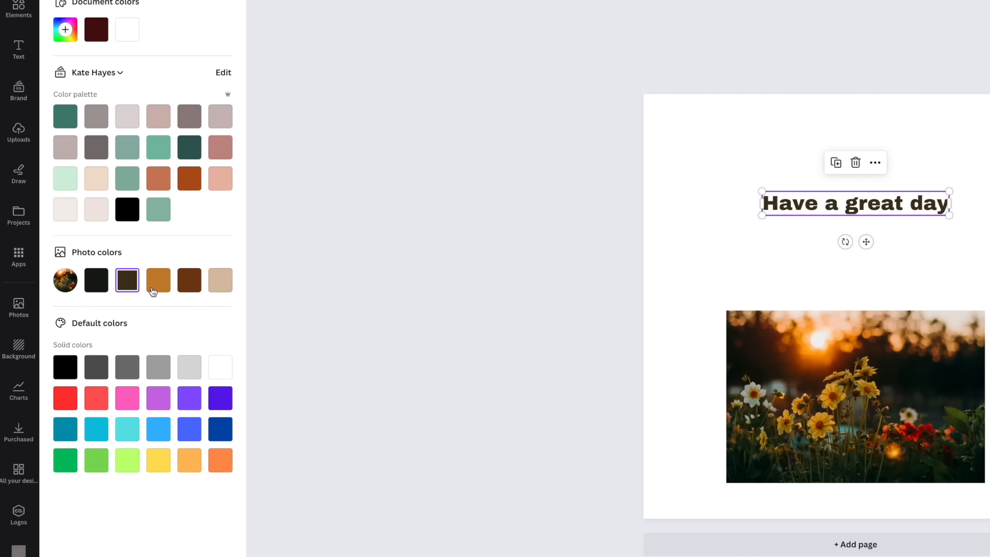
left_click(159, 288)
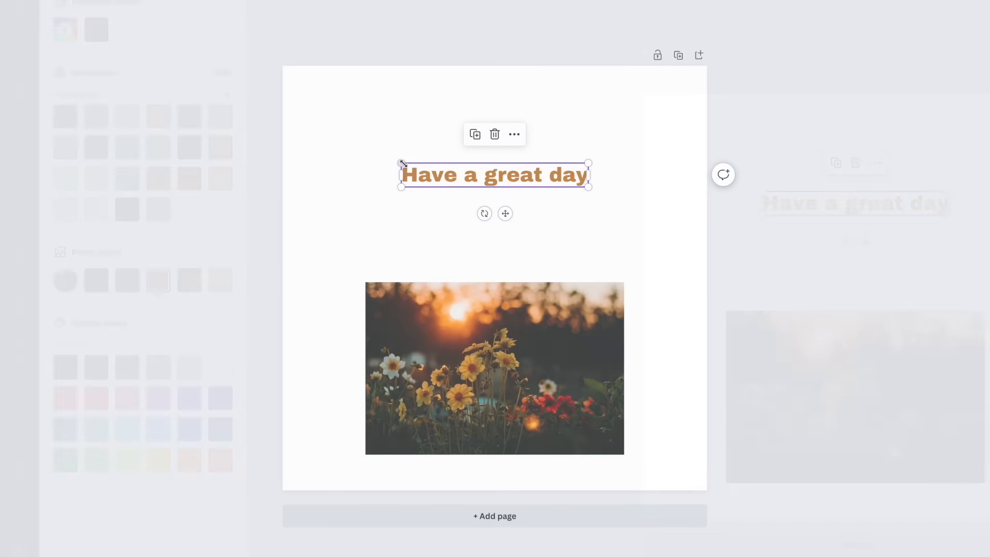
Step: Try the Shadow and Lift text effects on the heading and enlarge the heading slightly
left_click_drag(401, 163, 353, 127)
left_click_drag(399, 175, 425, 174)
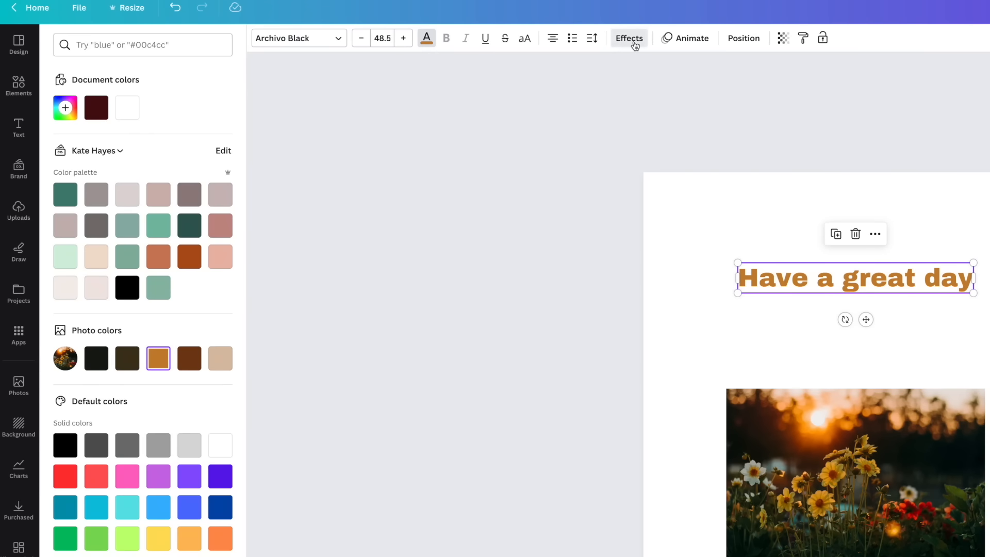
left_click(633, 44)
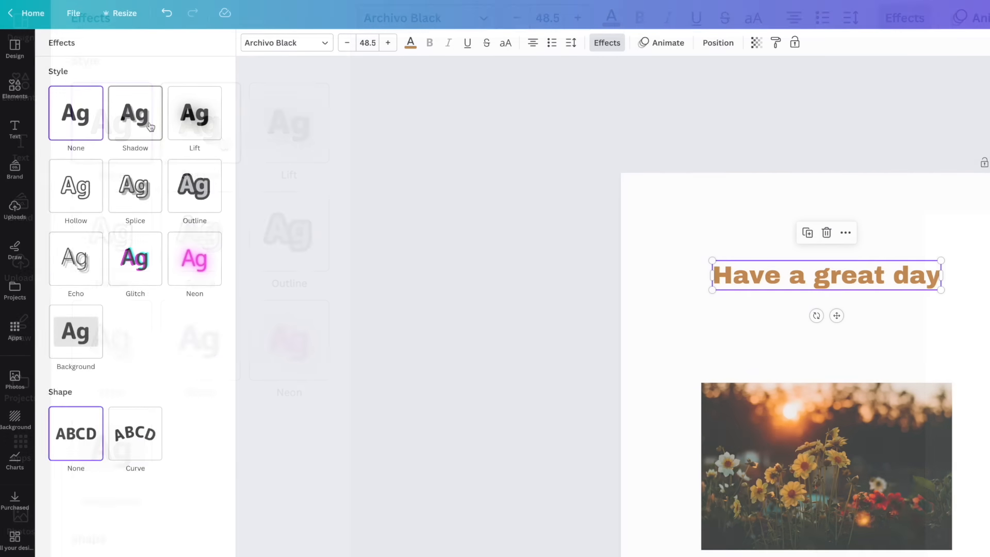
left_click(199, 123)
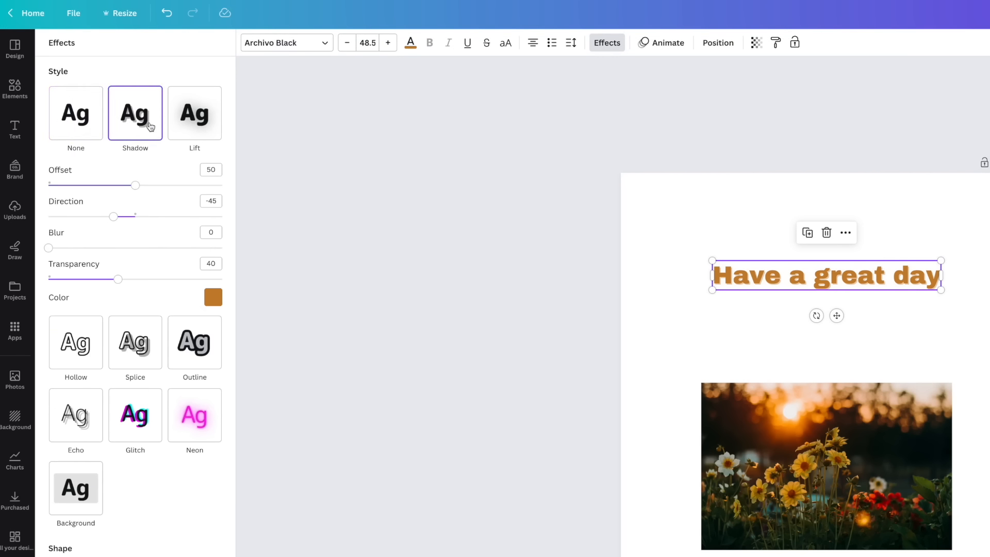
left_click(193, 129)
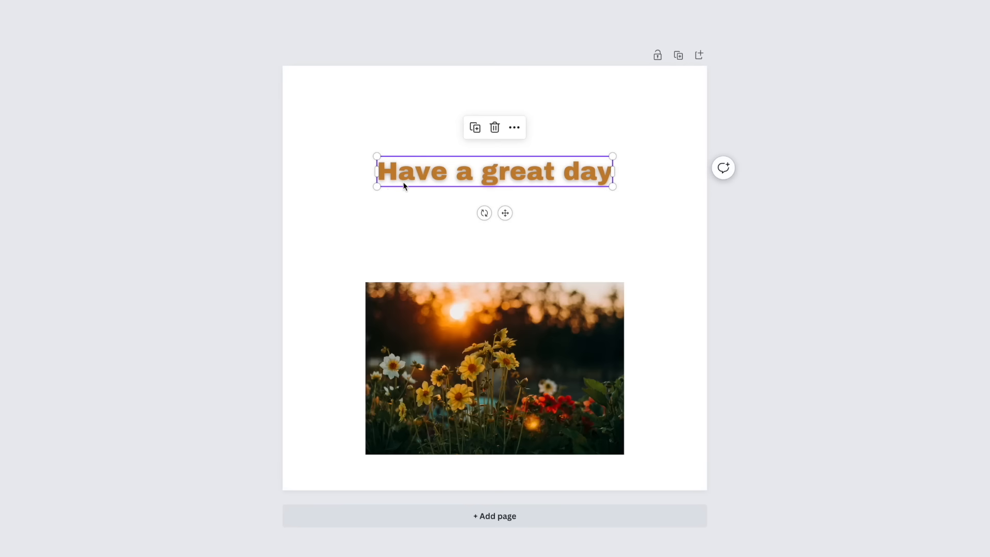
mouse_move(376, 188)
left_mouse_down()
mouse_move(316, 218)
mouse_move(295, 200)
mouse_move(389, 190)
left_mouse_up()
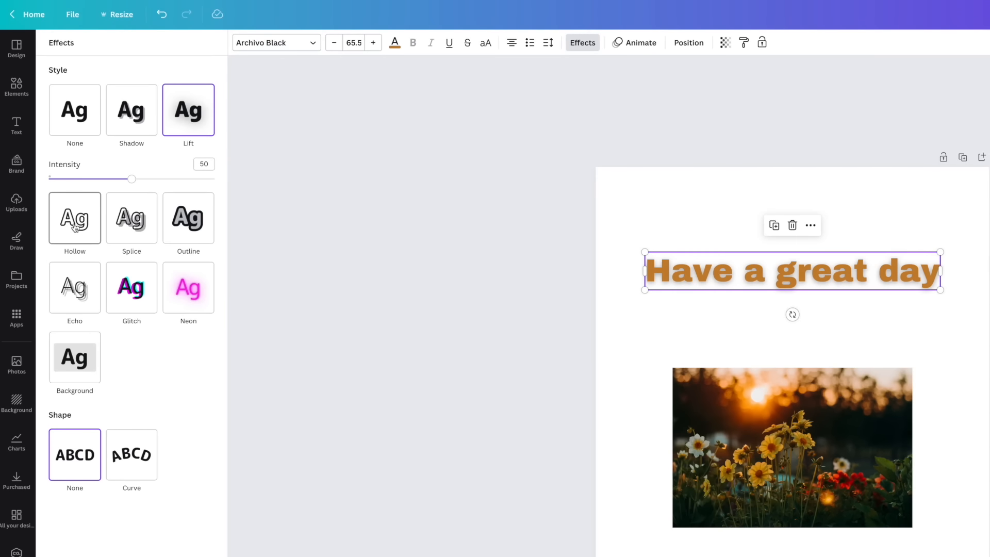
Step: Try the Hollow and Splice effects on the heading, then give it a Curve shape
left_click(75, 227)
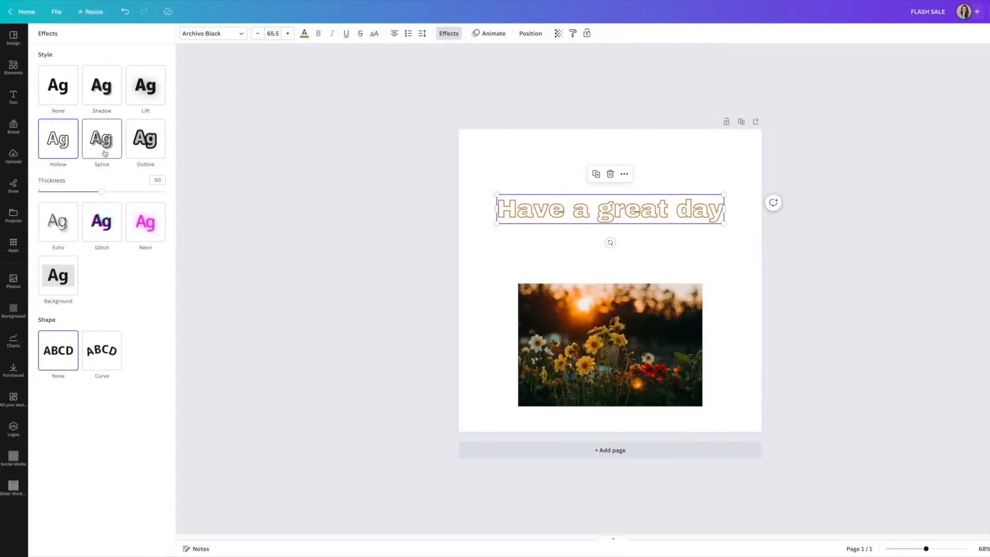
left_click(105, 151)
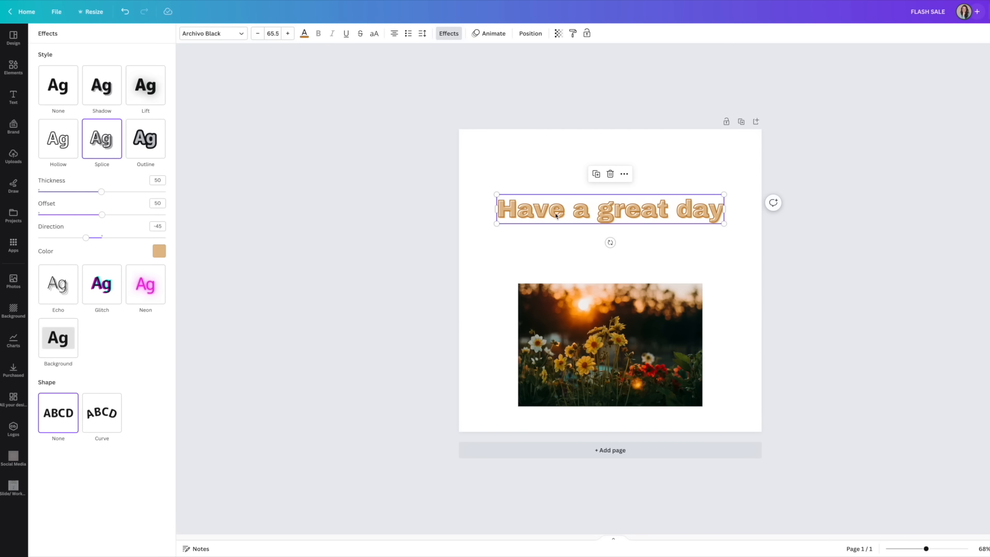
left_click(155, 149)
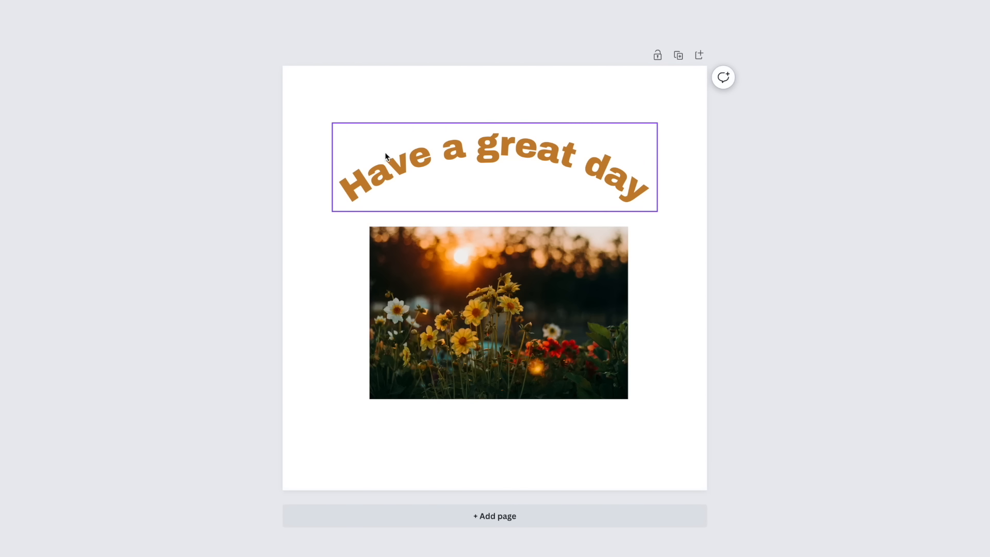
Step: Select the heading and photo together, group them and nudge the group down
left_click_drag(321, 119, 429, 321)
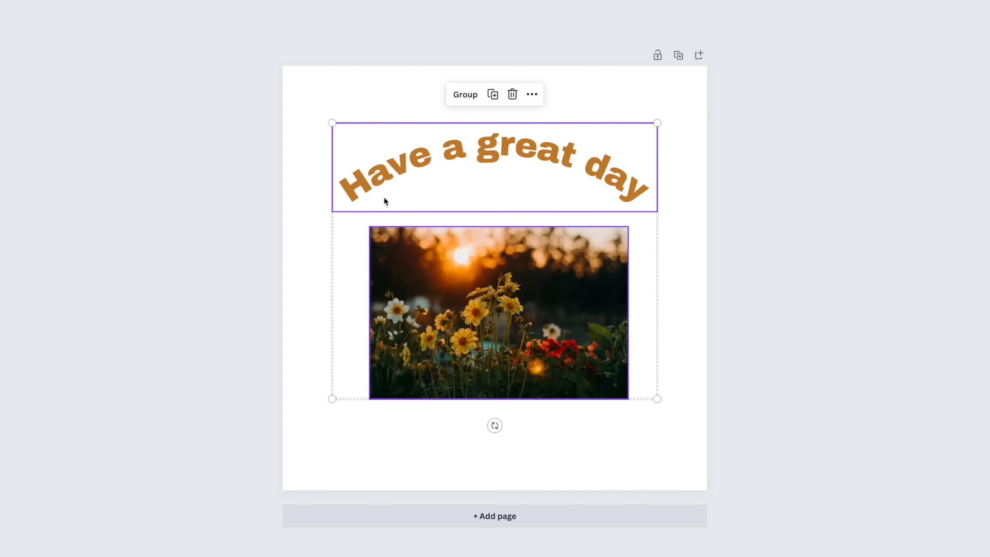
left_click(466, 94)
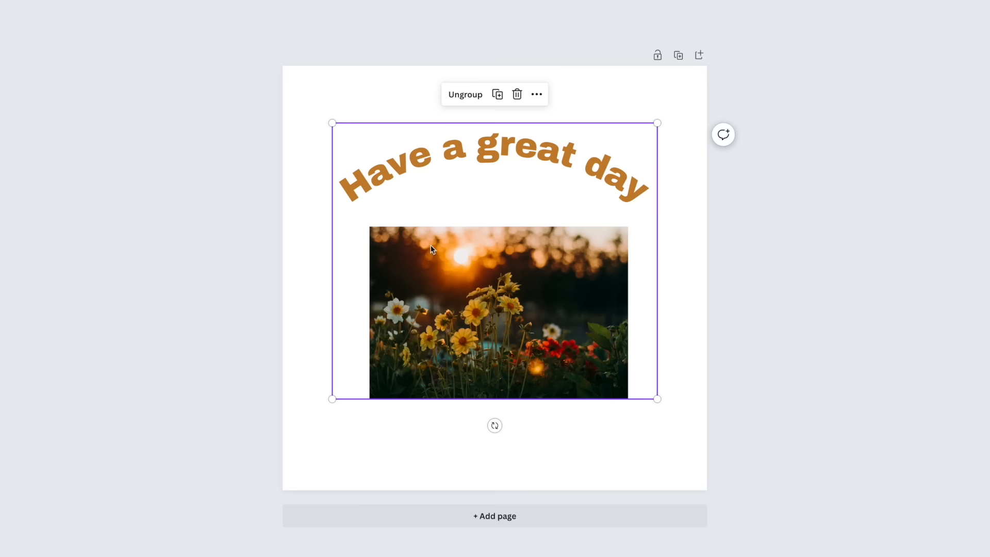
left_click_drag(457, 243, 461, 264)
Step: Ungroup the heading and photo and reposition them so the photo sits just below the curved heading
left_click(464, 112)
left_click(398, 124)
left_click_drag(433, 186, 432, 165)
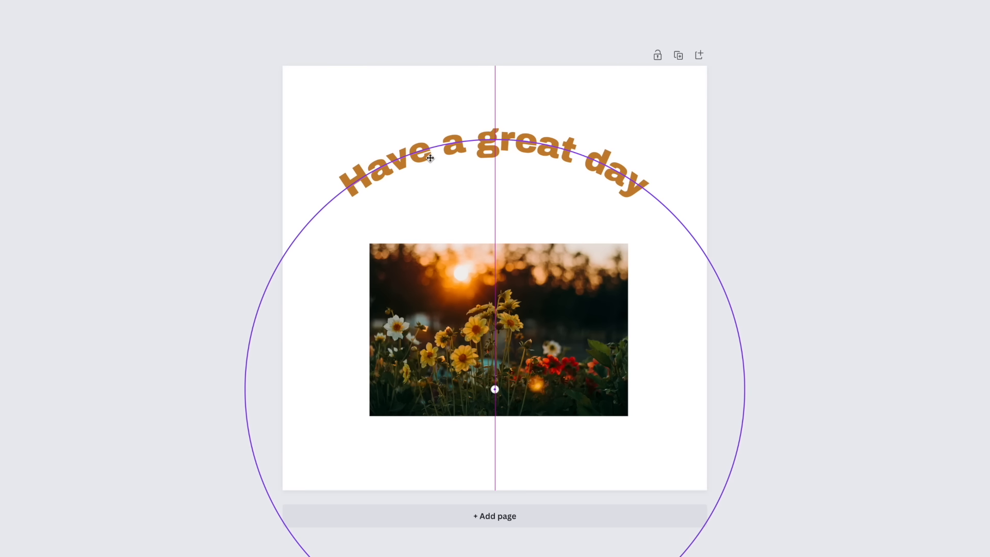
left_click_drag(432, 165, 433, 165)
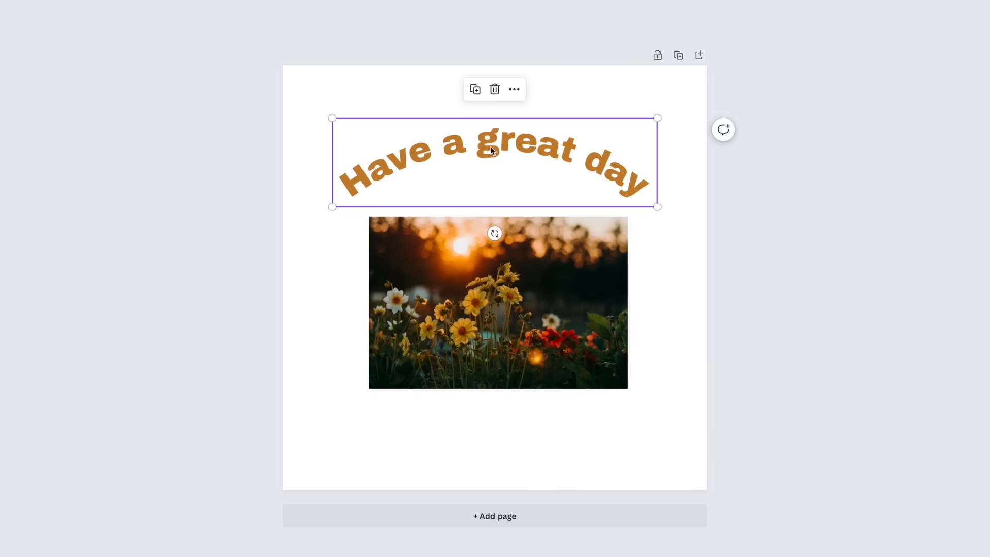
key("Escape")
left_click(499, 226)
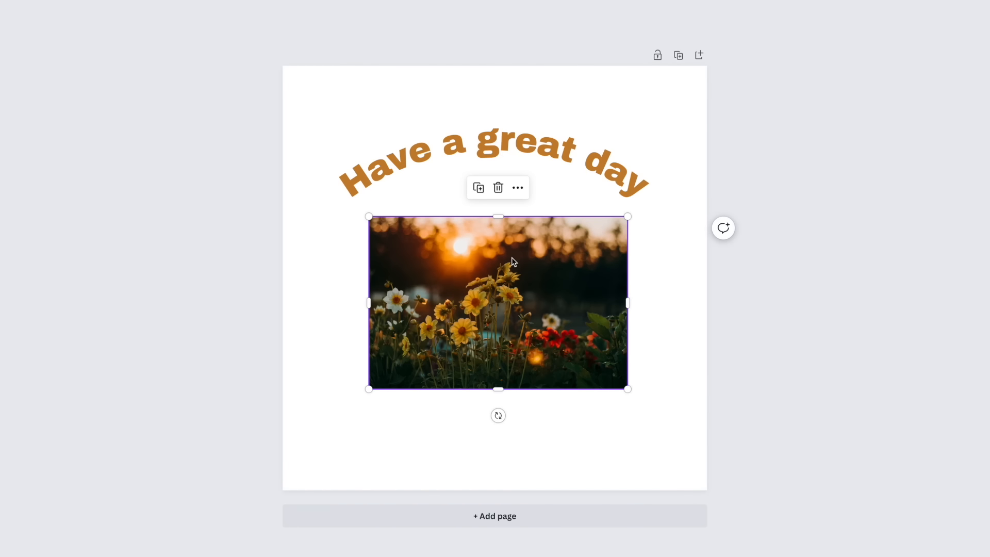
left_click(478, 187)
left_click_drag(518, 262, 555, 182)
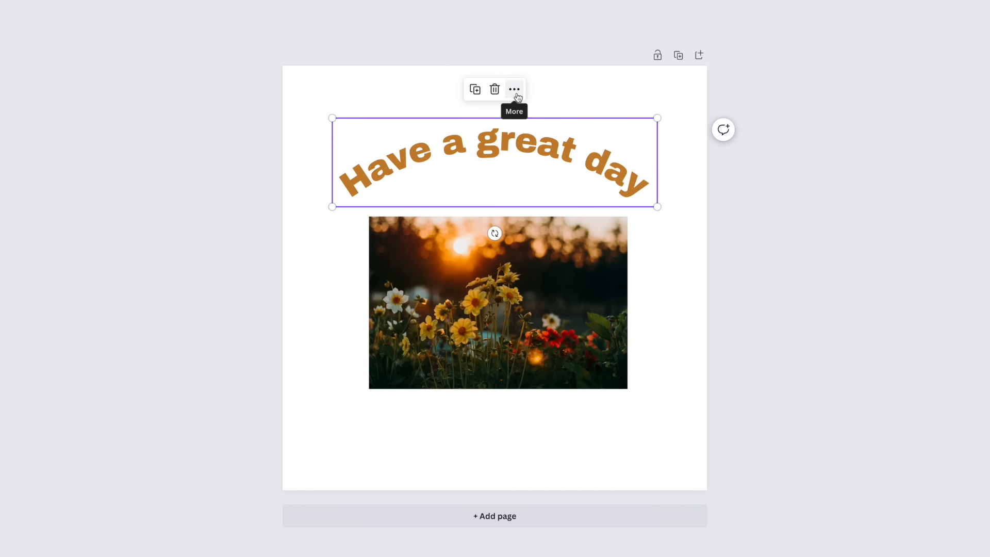
left_click(516, 95)
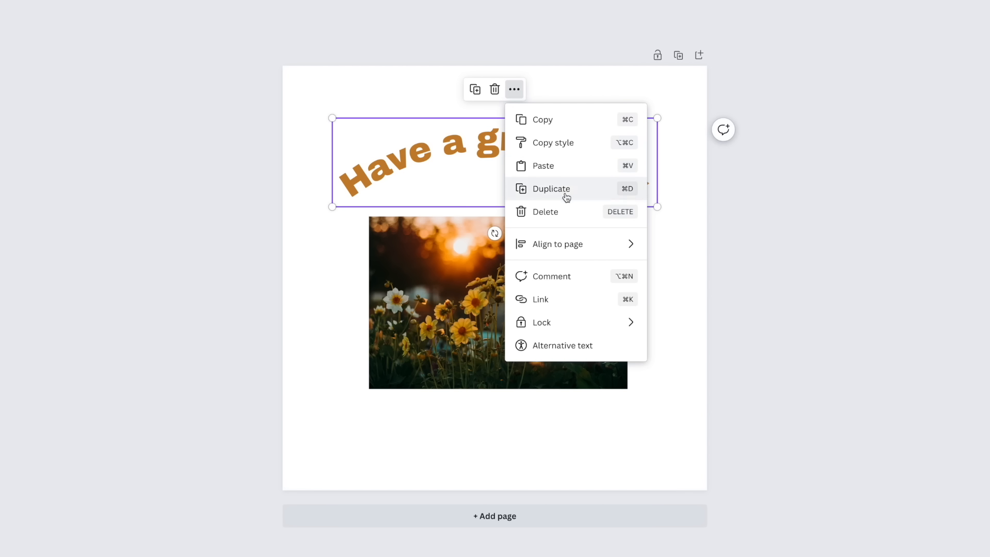
left_click(534, 304)
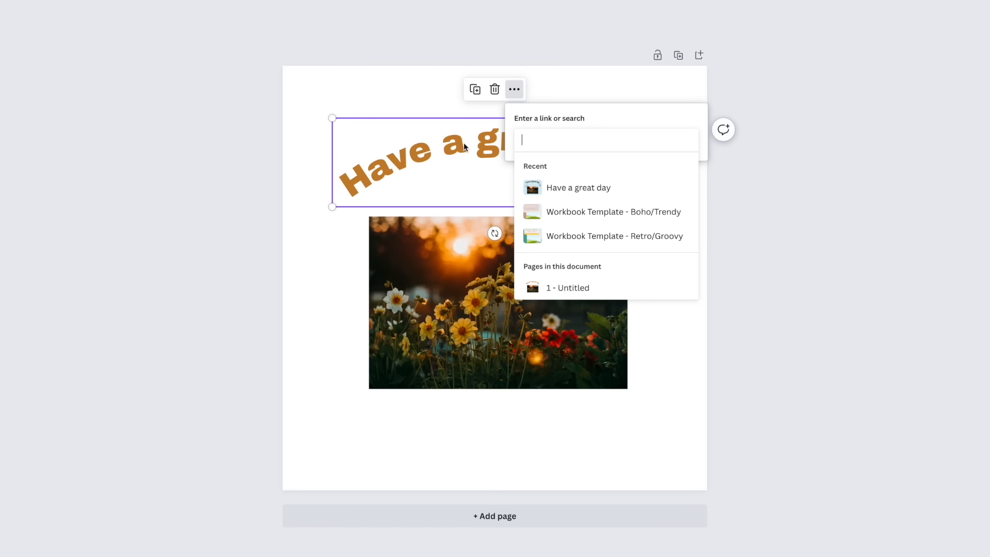
left_click(439, 112)
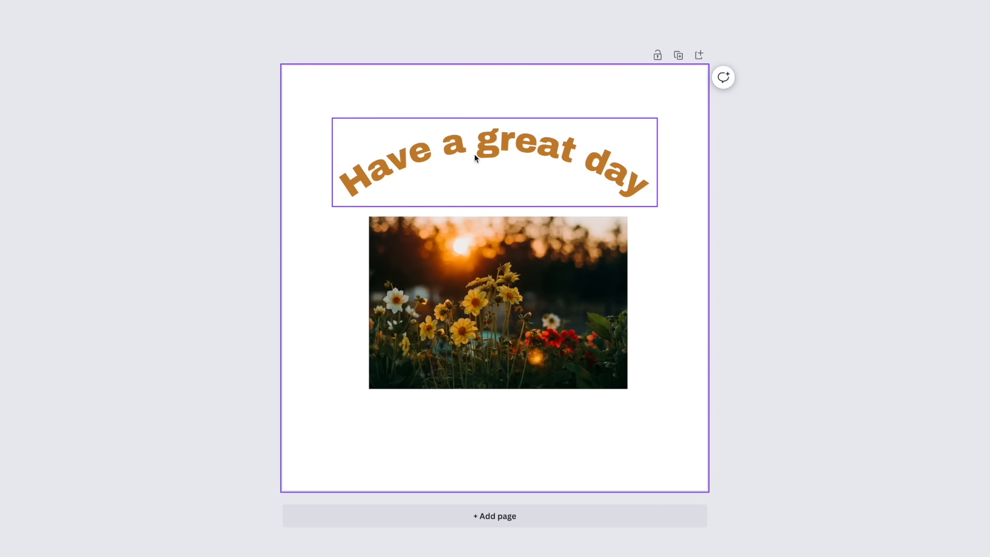